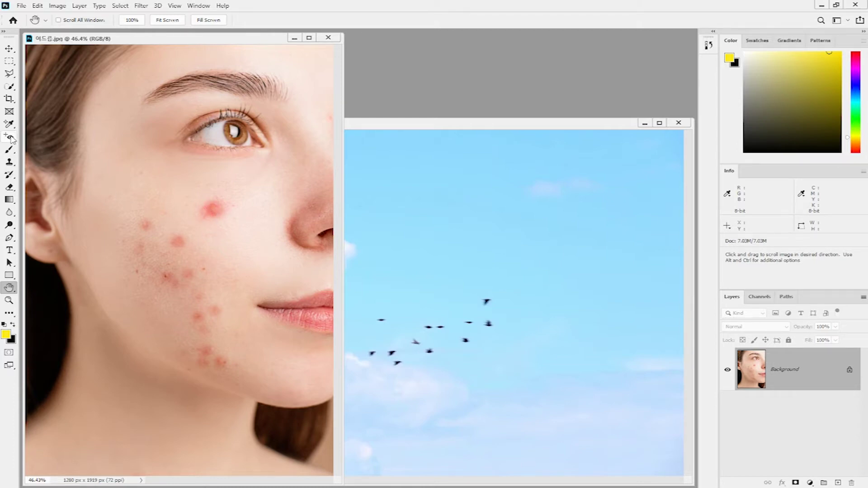
# Step: Remove the large red blemish below the eye with the Spot Healing Brush at a brush size of 125
pyautogui.click(11, 139)
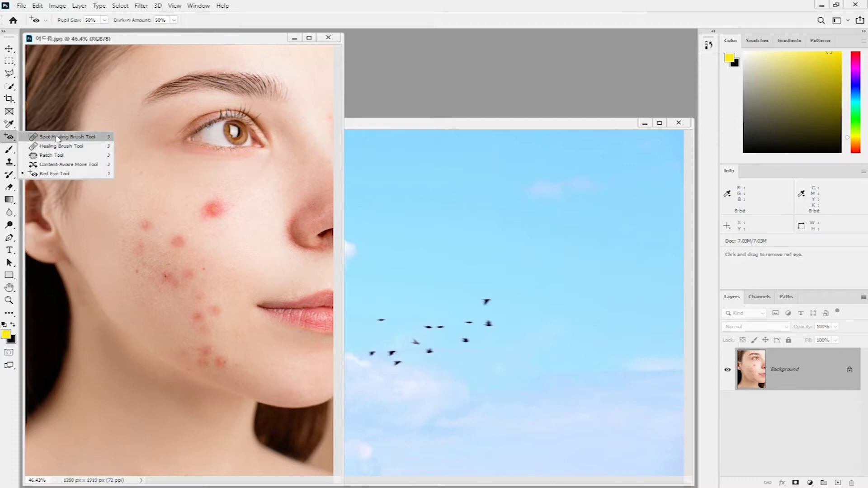
pyautogui.click(91, 139)
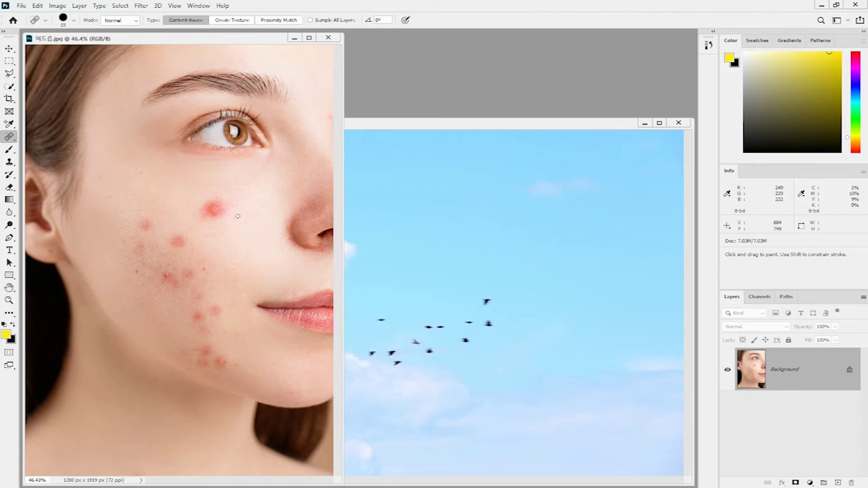
pyautogui.press(']')
pyautogui.press(']')
pyautogui.press(']')
pyautogui.press(']')
pyautogui.press(']')
pyautogui.press(']')
pyautogui.press(']')
pyautogui.press(']')
pyautogui.press(']')
pyautogui.click(215, 210)
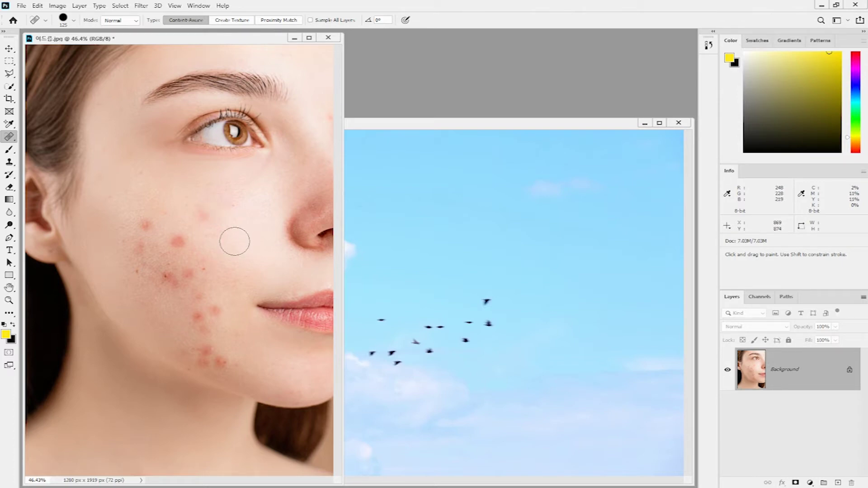
# Step: Heal the red spots across the upper and middle cheek with single Spot Healing Brush dabs
pyautogui.click(203, 215)
pyautogui.click(181, 243)
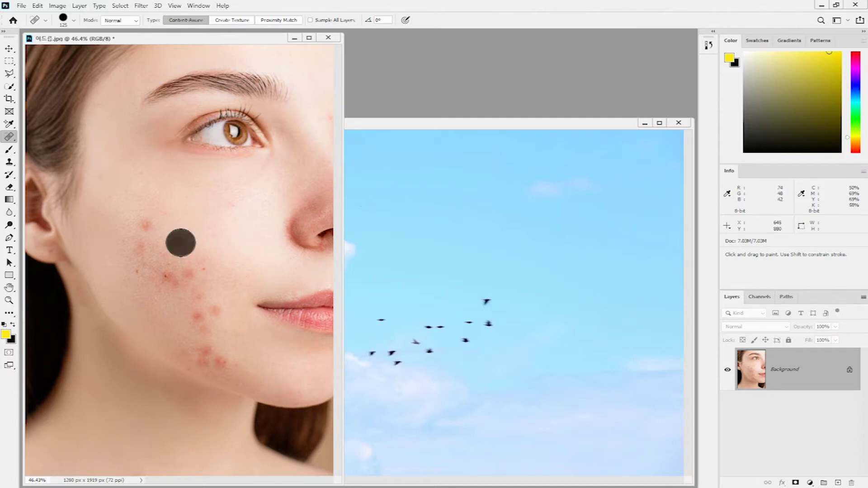
pyautogui.click(142, 220)
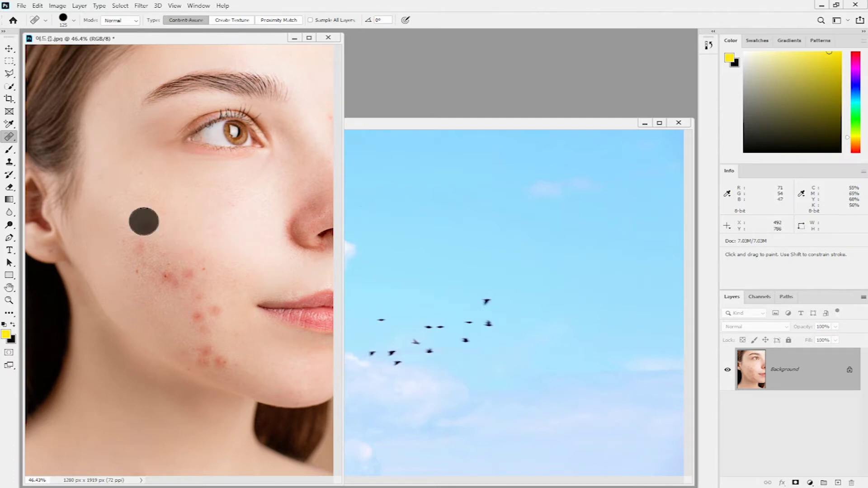
pyautogui.click(140, 251)
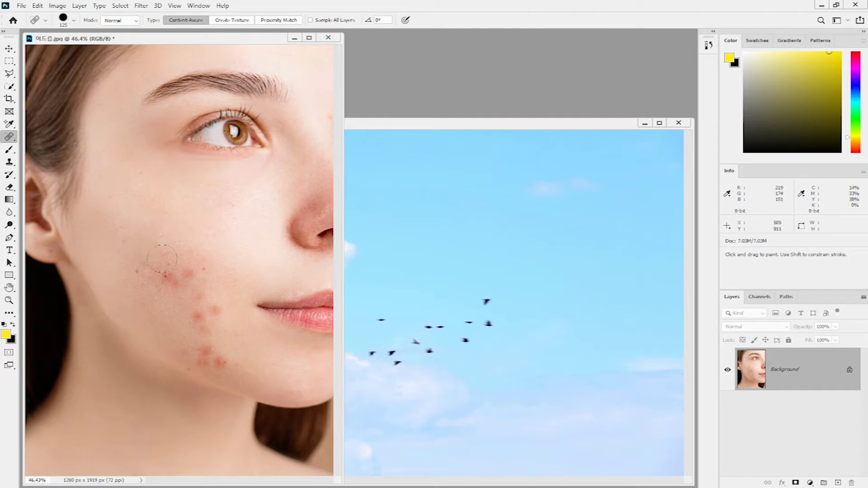
pyautogui.click(193, 272)
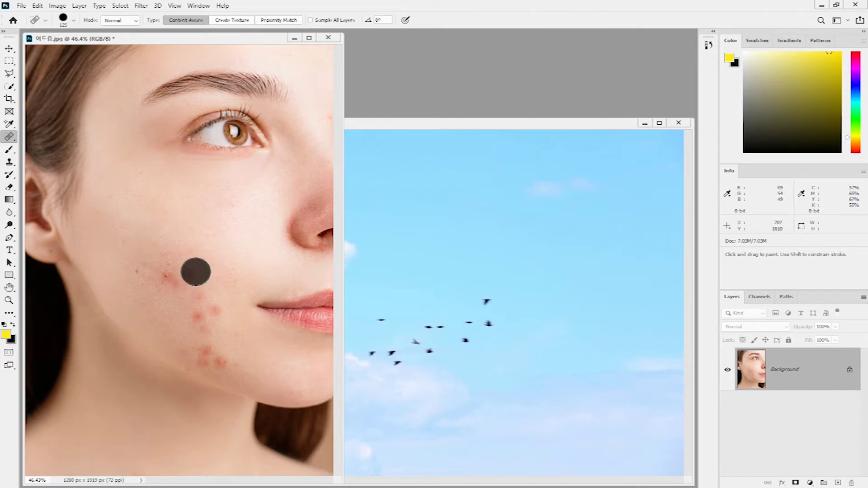
pyautogui.click(169, 280)
pyautogui.click(195, 276)
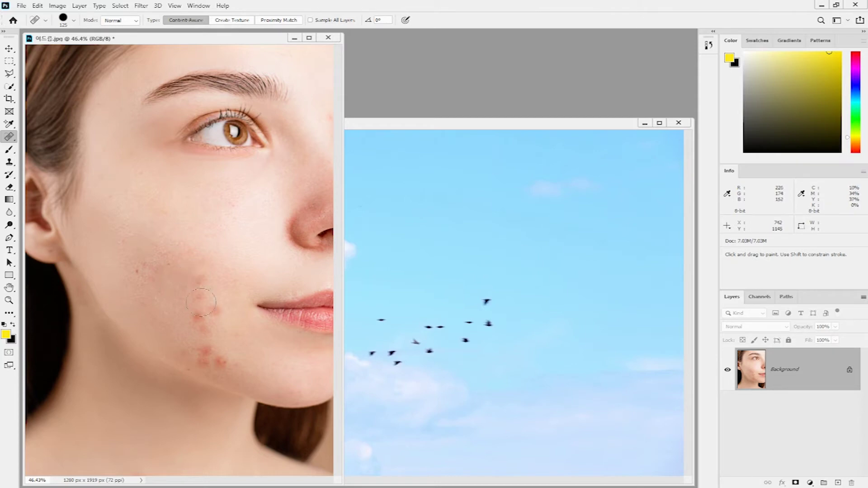
# Step: Heal the blemishes on the lower cheek and along the jaw beside the mouth
pyautogui.click(196, 293)
pyautogui.click(221, 312)
pyautogui.click(199, 318)
pyautogui.click(206, 328)
pyautogui.click(226, 366)
pyautogui.click(205, 358)
pyautogui.click(230, 333)
# Step: Even out the leftover discoloration on the middle and lower cheek with more spot-healing dabs
pyautogui.click(194, 281)
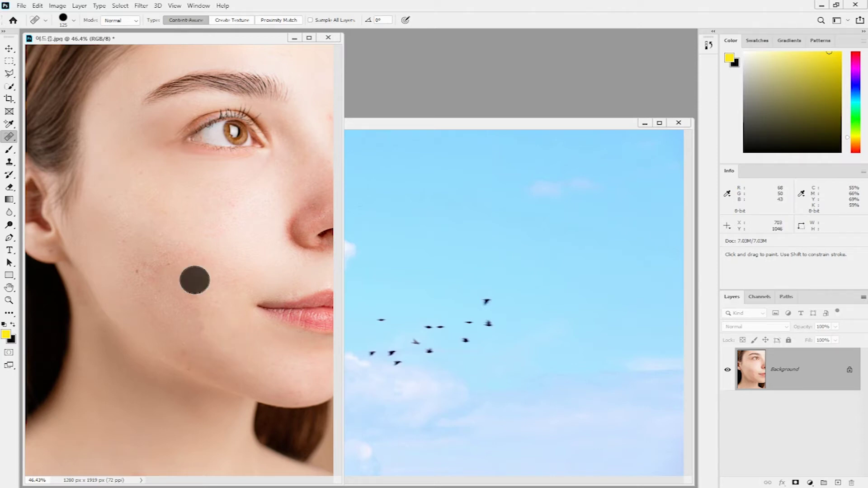
pyautogui.click(192, 296)
pyautogui.click(200, 324)
pyautogui.click(187, 344)
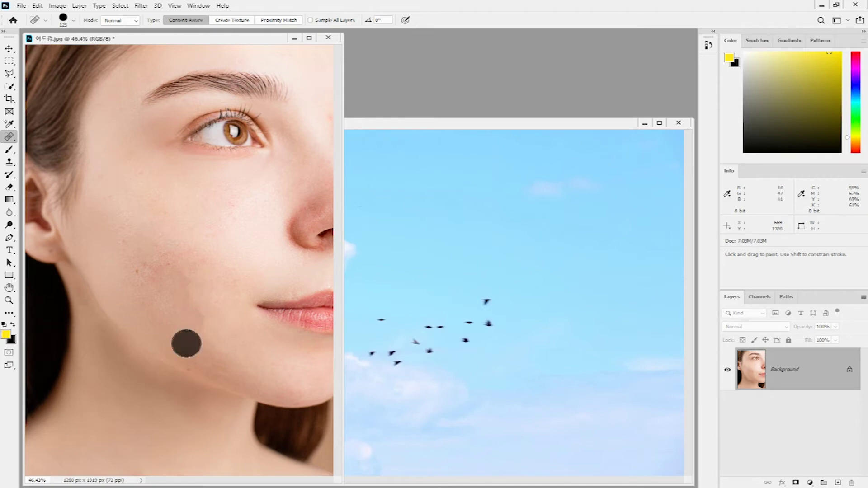
pyautogui.click(198, 323)
pyautogui.click(222, 295)
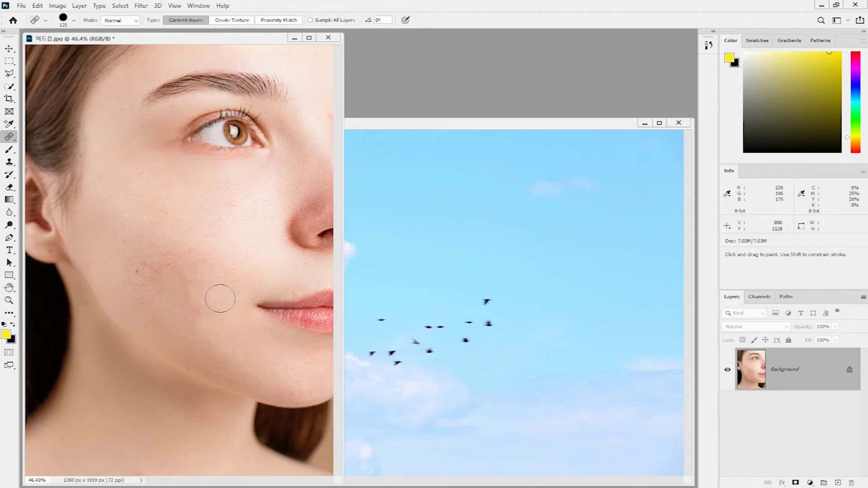
pyautogui.click(194, 308)
pyautogui.click(194, 304)
# Step: Switch to the sky image and remove all the birds with the Spot Healing Brush
pyautogui.click(531, 127)
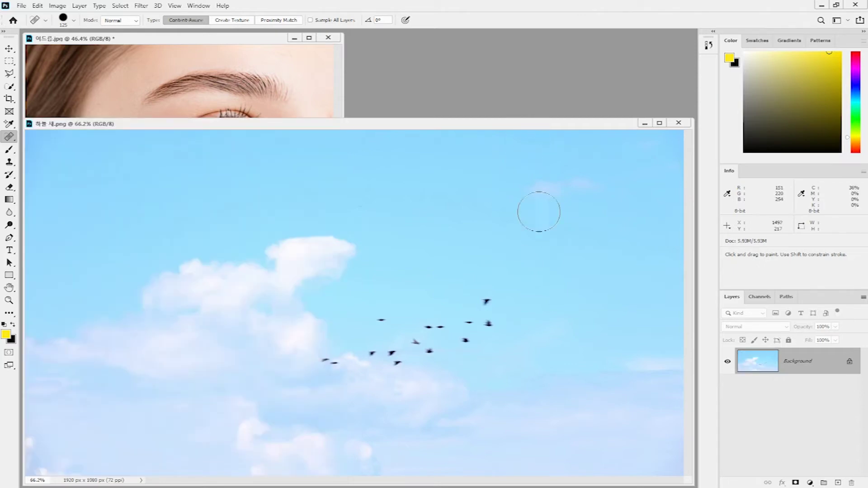
pyautogui.click(490, 296)
pyautogui.click(502, 326)
pyautogui.click(473, 312)
pyautogui.click(473, 346)
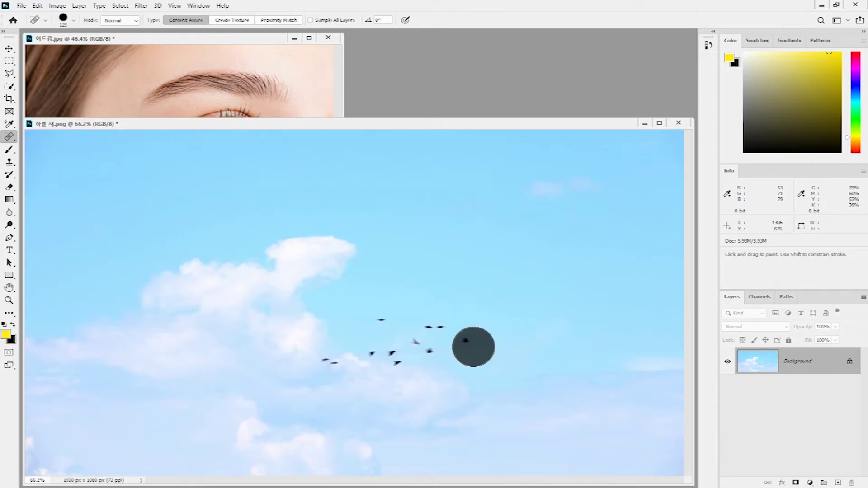
pyautogui.click(436, 313)
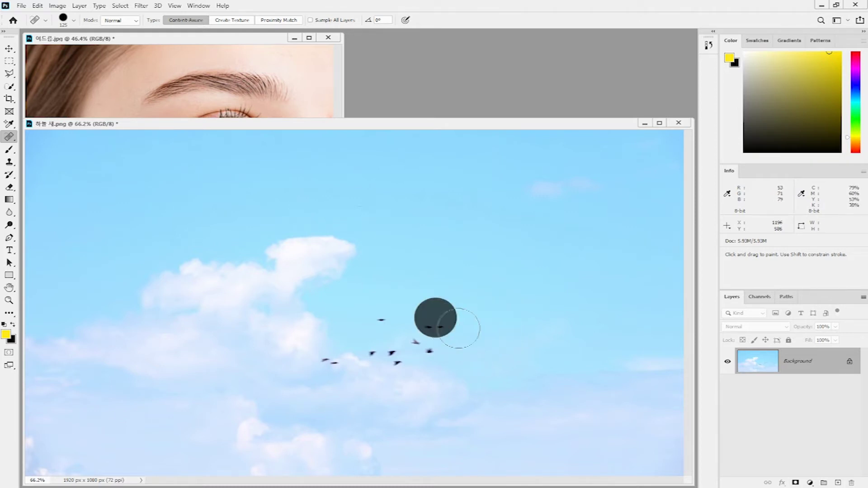
pyautogui.click(431, 345)
pyautogui.click(384, 320)
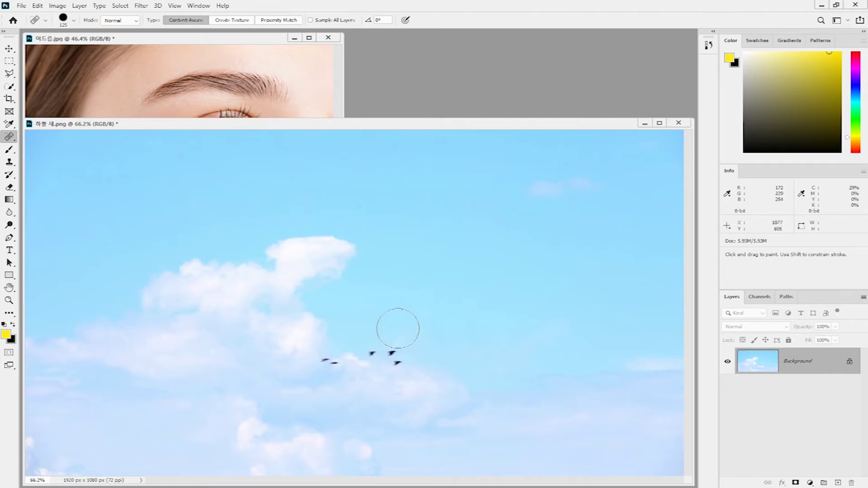
pyautogui.click(404, 356)
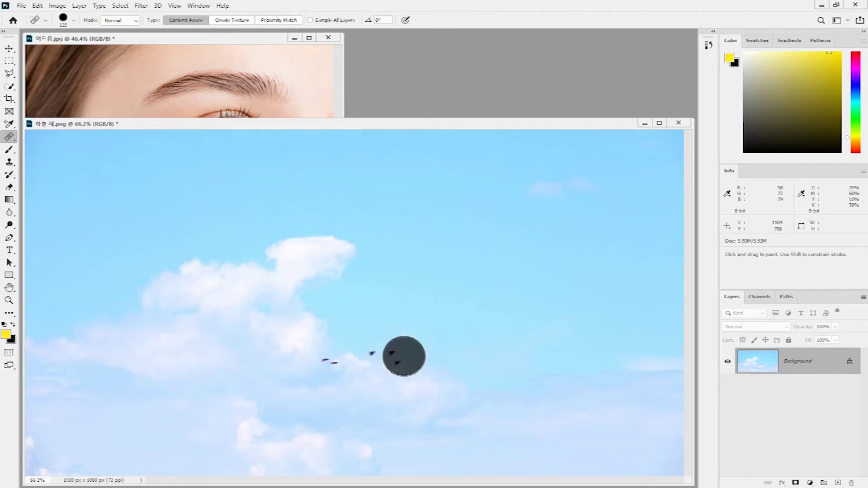
pyautogui.click(375, 354)
pyautogui.click(330, 363)
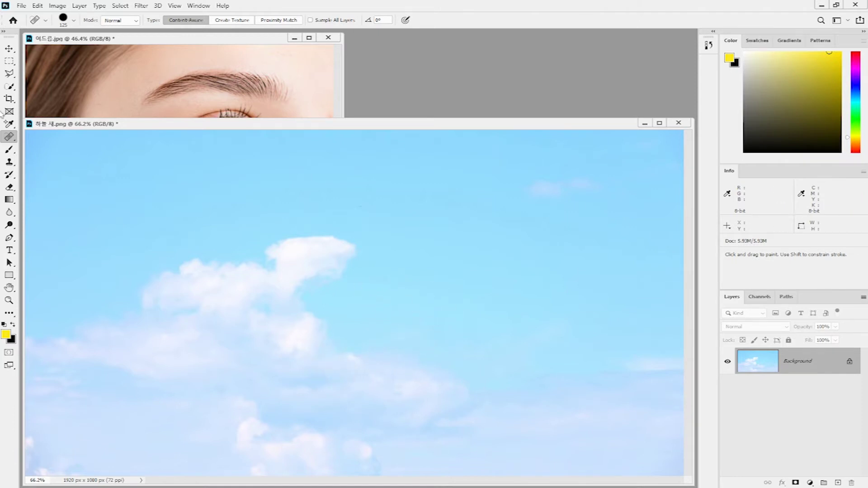
pyautogui.rightClick(9, 137)
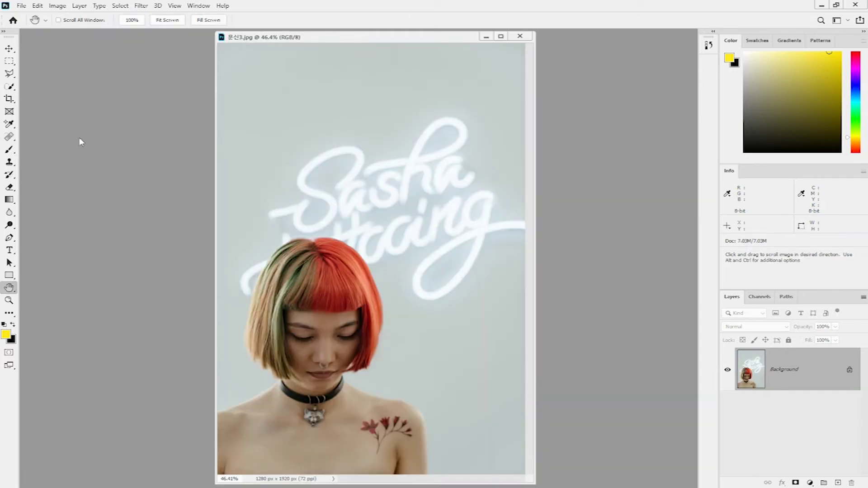
pyautogui.click(9, 138)
pyautogui.rightClick(9, 139)
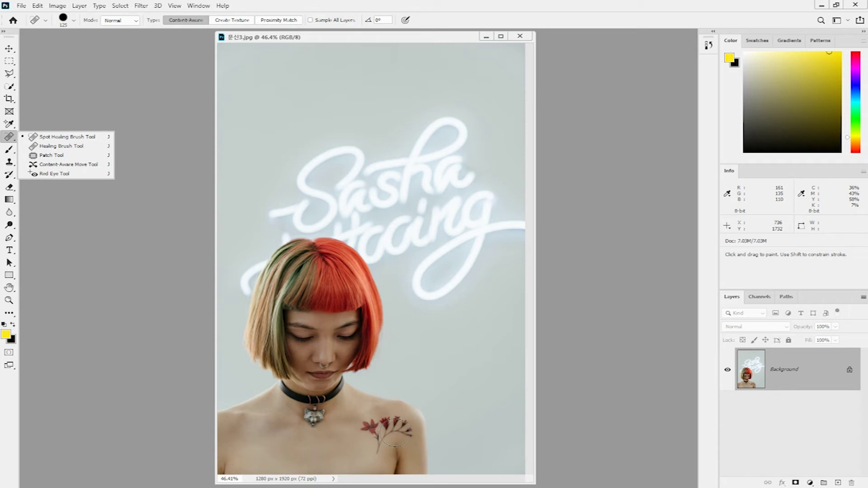
# Step: Magnify the portrait to about 126% and widen its document window on both sides around the shoulder tattoo
pyautogui.click(9, 302)
pyautogui.click(9, 302)
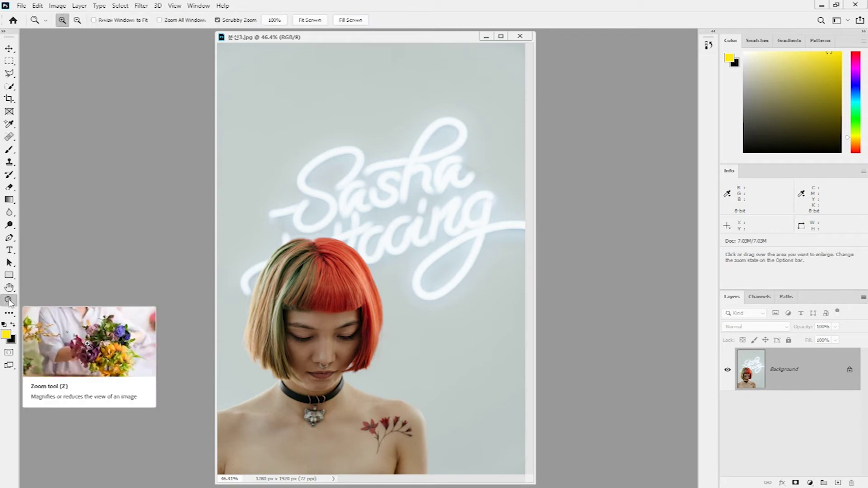
pyautogui.moveTo(371, 394); pyautogui.dragTo(415, 435)
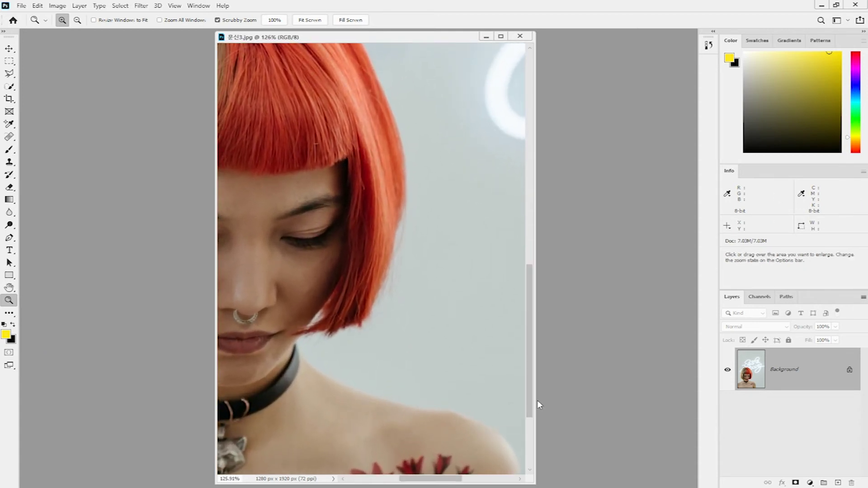
pyautogui.moveTo(536, 401); pyautogui.dragTo(654, 401)
pyautogui.moveTo(215, 336); pyautogui.dragTo(76, 330)
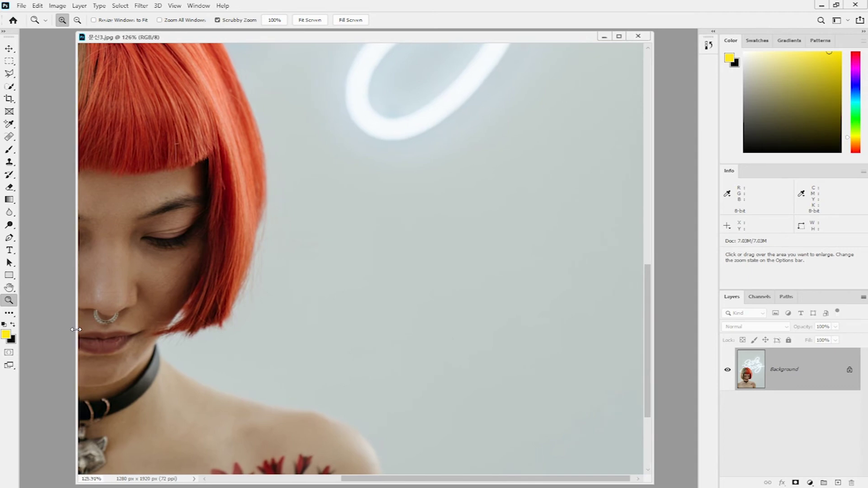
pyautogui.moveTo(650, 293); pyautogui.dragTo(650, 341)
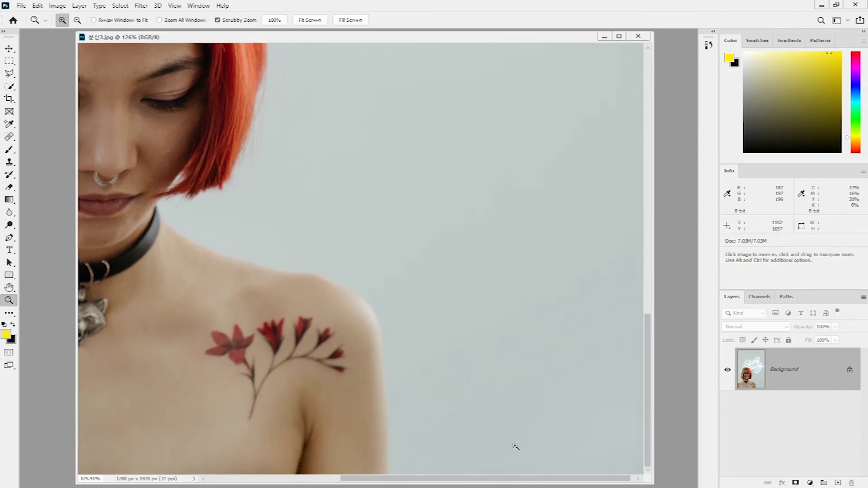
pyautogui.moveTo(524, 479); pyautogui.dragTo(439, 481)
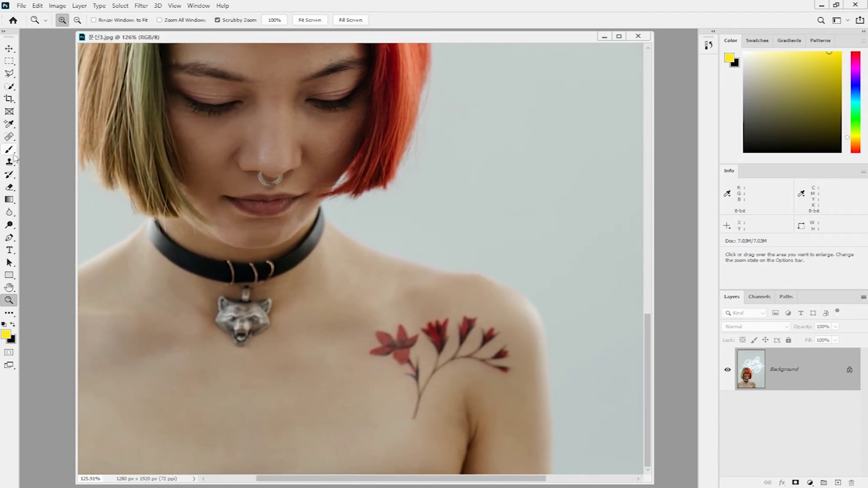
# Step: With the Healing Brush, sample clear chest skin and paint out the tattoo's main stem and all flowers except the outermost sprig
pyautogui.click(9, 137)
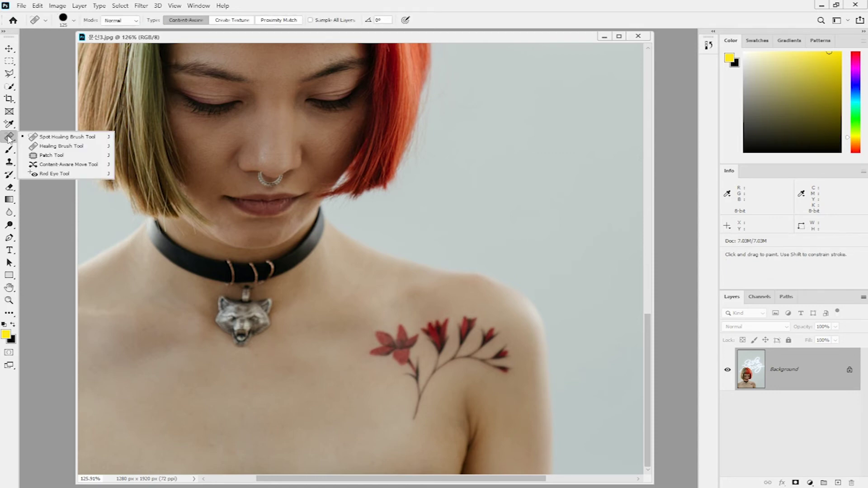
pyautogui.click(64, 147)
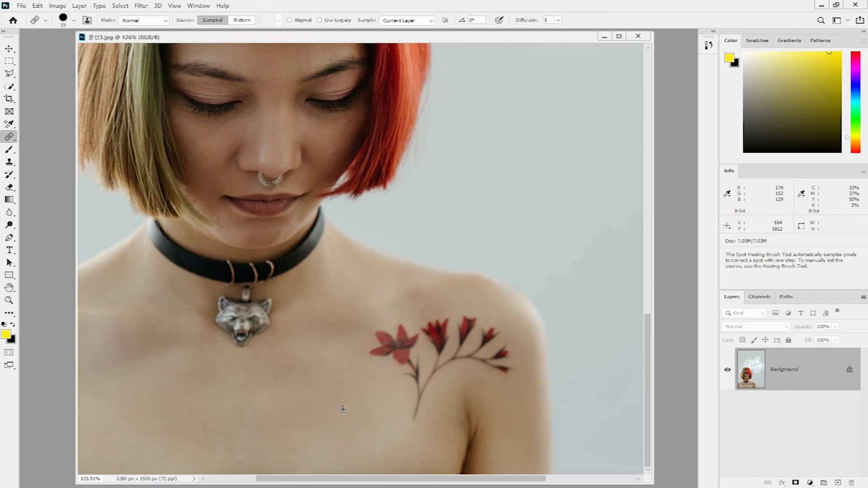
pyautogui.keyDown('alt'); pyautogui.click(343, 409); pyautogui.keyUp('alt')
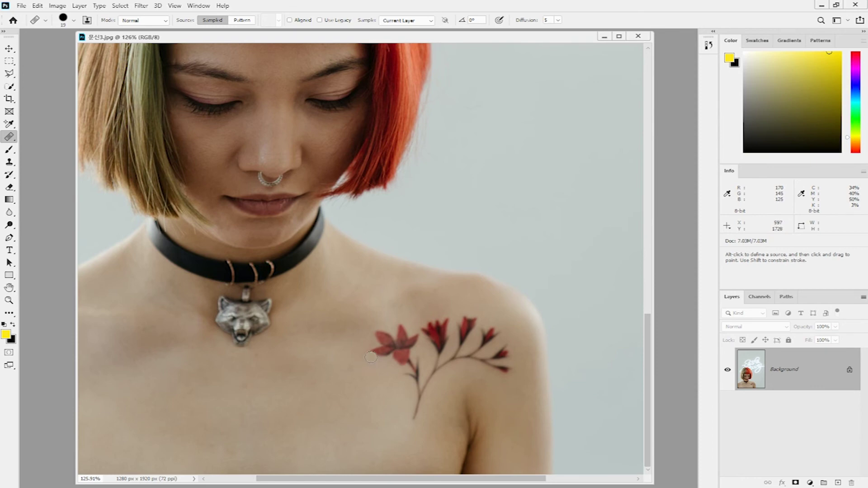
pyautogui.moveTo(371, 356)
pyautogui.mouseDown()
pyautogui.moveTo(386, 337)
pyautogui.moveTo(377, 342)
pyautogui.moveTo(390, 343)
pyautogui.moveTo(390, 350)
pyautogui.moveTo(378, 350)
pyautogui.moveTo(387, 342)
pyautogui.moveTo(400, 350)
pyautogui.moveTo(394, 360)
pyautogui.moveTo(387, 353)
pyautogui.moveTo(406, 352)
pyautogui.moveTo(394, 366)
pyautogui.moveTo(395, 349)
pyautogui.moveTo(407, 351)
pyautogui.moveTo(396, 327)
pyautogui.moveTo(400, 340)
pyautogui.moveTo(412, 337)
pyautogui.moveTo(414, 345)
pyautogui.moveTo(402, 343)
pyautogui.moveTo(409, 337)
pyautogui.moveTo(410, 349)
pyautogui.moveTo(397, 342)
pyautogui.moveTo(404, 333)
pyautogui.moveTo(401, 363)
pyautogui.moveTo(415, 360)
pyautogui.moveTo(414, 413)
pyautogui.mouseUp()
pyautogui.click(402, 363)
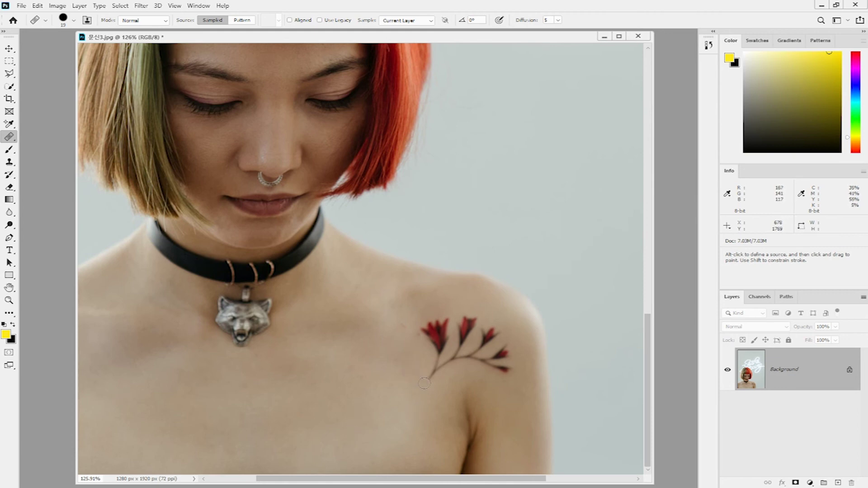
pyautogui.moveTo(425, 383)
pyautogui.mouseDown()
pyautogui.moveTo(438, 361)
pyautogui.moveTo(421, 329)
pyautogui.moveTo(429, 338)
pyautogui.moveTo(427, 326)
pyautogui.moveTo(440, 325)
pyautogui.moveTo(432, 338)
pyautogui.moveTo(427, 328)
pyautogui.moveTo(446, 323)
pyautogui.moveTo(429, 334)
pyautogui.moveTo(443, 330)
pyautogui.moveTo(437, 341)
pyautogui.moveTo(428, 339)
pyautogui.moveTo(441, 337)
pyautogui.moveTo(434, 347)
pyautogui.moveTo(446, 358)
pyautogui.moveTo(430, 366)
pyautogui.moveTo(446, 361)
pyautogui.moveTo(447, 352)
pyautogui.moveTo(456, 360)
pyautogui.moveTo(452, 350)
pyautogui.moveTo(467, 341)
pyautogui.moveTo(462, 326)
pyautogui.moveTo(473, 319)
pyautogui.moveTo(459, 330)
pyautogui.moveTo(466, 354)
pyautogui.moveTo(457, 358)
pyautogui.moveTo(470, 356)
pyautogui.moveTo(483, 330)
pyautogui.moveTo(490, 336)
pyautogui.moveTo(483, 339)
pyautogui.moveTo(495, 336)
pyautogui.moveTo(448, 341)
pyautogui.moveTo(475, 337)
pyautogui.mouseUp()
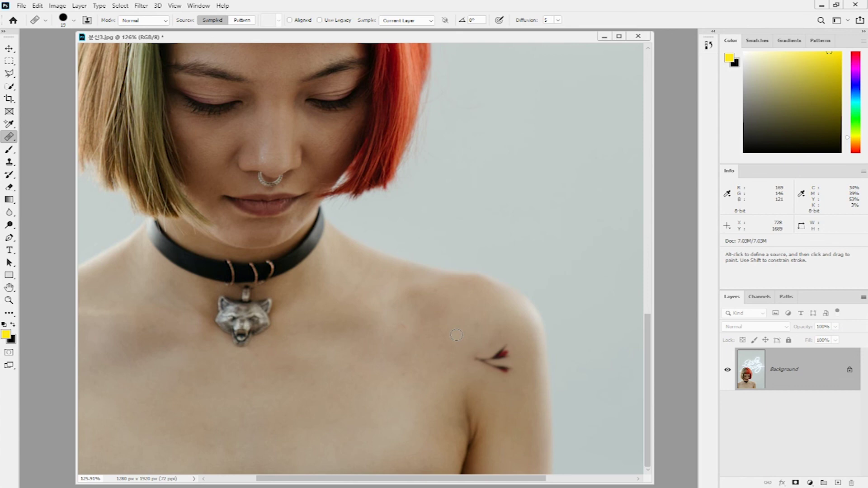
# Step: Resample skin beside the tattoo, paint out the remaining sprig near the shoulder edge, and blend the retouched skin
pyautogui.keyDown('alt'); pyautogui.click(408, 370); pyautogui.keyUp('alt')
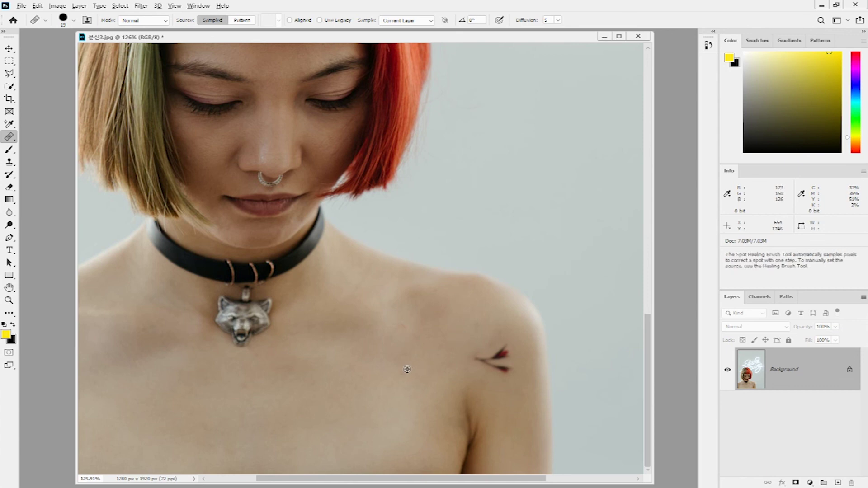
pyautogui.click(477, 360)
pyautogui.moveTo(476, 360)
pyautogui.mouseDown()
pyautogui.moveTo(498, 349)
pyautogui.moveTo(507, 360)
pyautogui.moveTo(494, 367)
pyautogui.moveTo(508, 371)
pyautogui.moveTo(502, 342)
pyautogui.moveTo(476, 356)
pyautogui.moveTo(475, 325)
pyautogui.moveTo(500, 340)
pyautogui.mouseUp()
pyautogui.moveTo(413, 381)
pyautogui.mouseDown()
pyautogui.moveTo(402, 358)
pyautogui.moveTo(416, 342)
pyautogui.mouseUp()
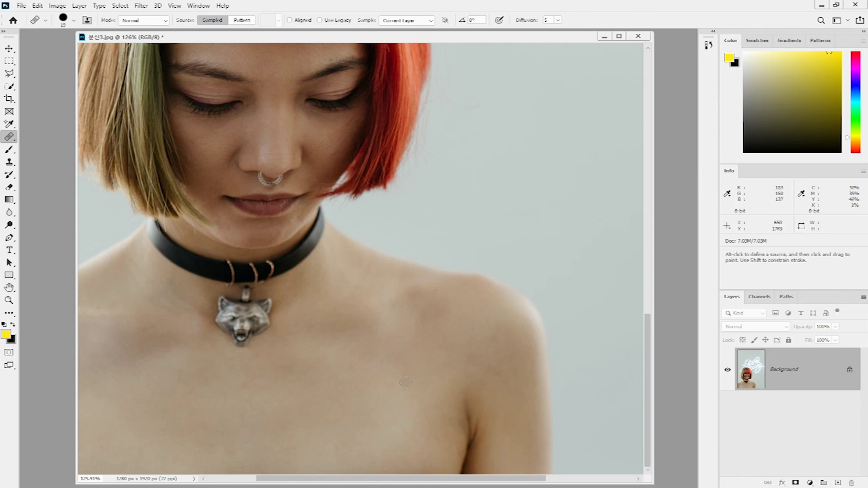
pyautogui.moveTo(408, 372); pyautogui.dragTo(409, 375)
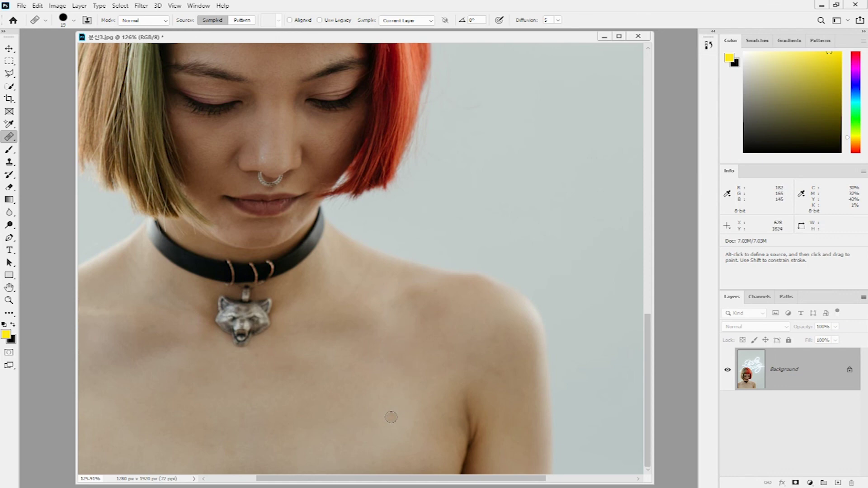